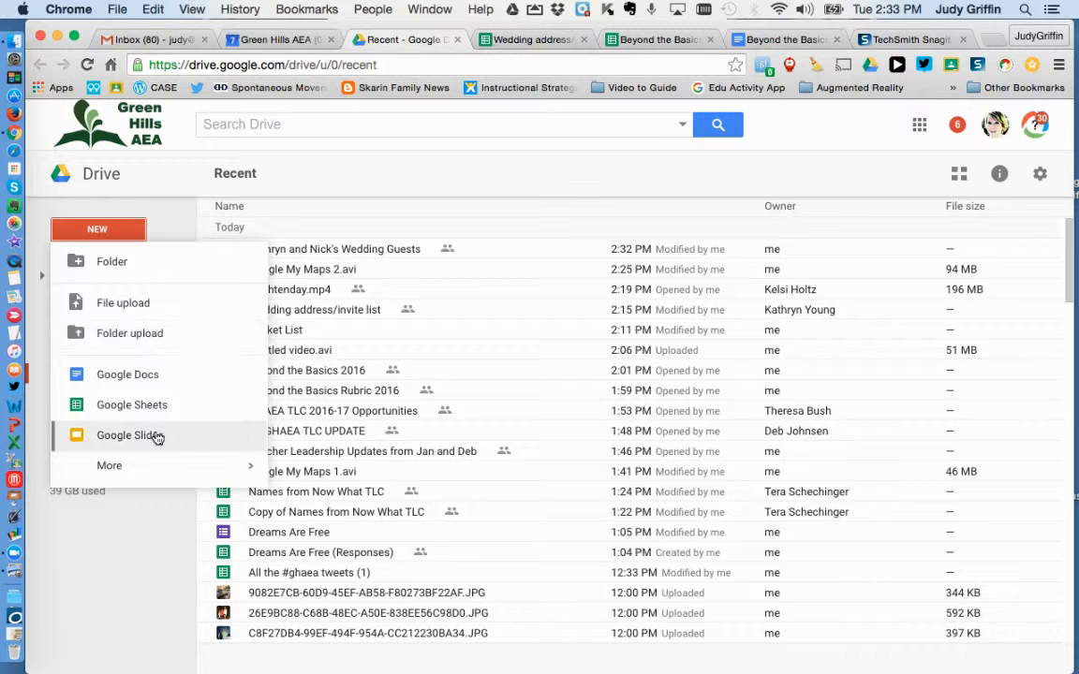
# Create a new Google My Maps map from Drive and title it with the bride's first name followed by "Wedding Guests"
pyautogui.moveTo(153, 466)
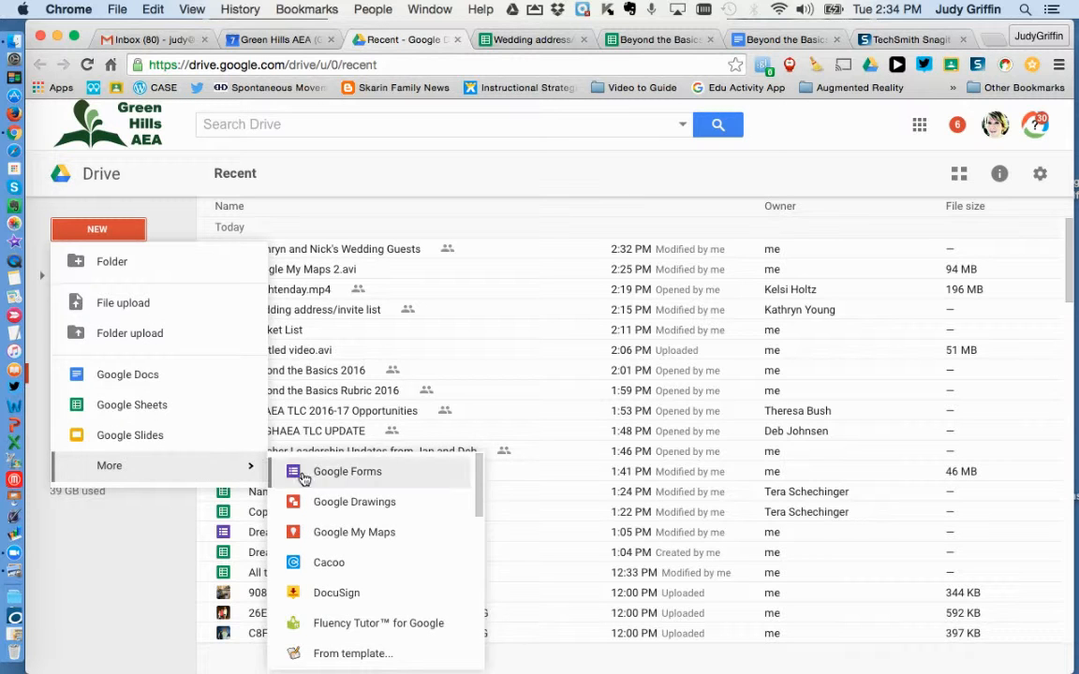
pyautogui.click(342, 531)
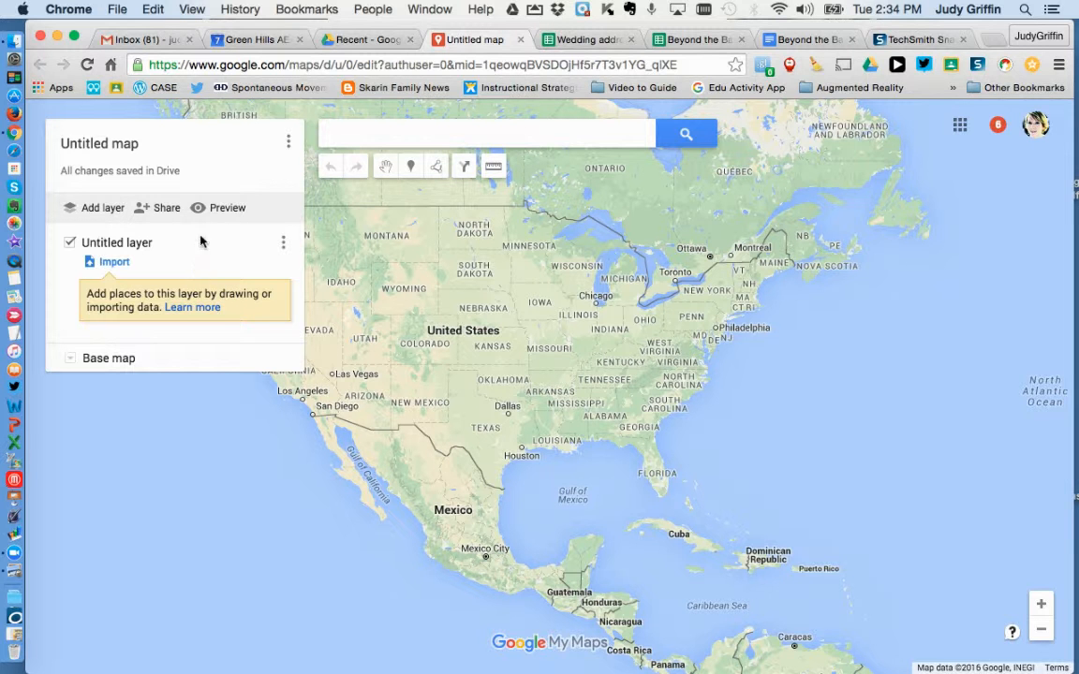
pyautogui.click(134, 149)
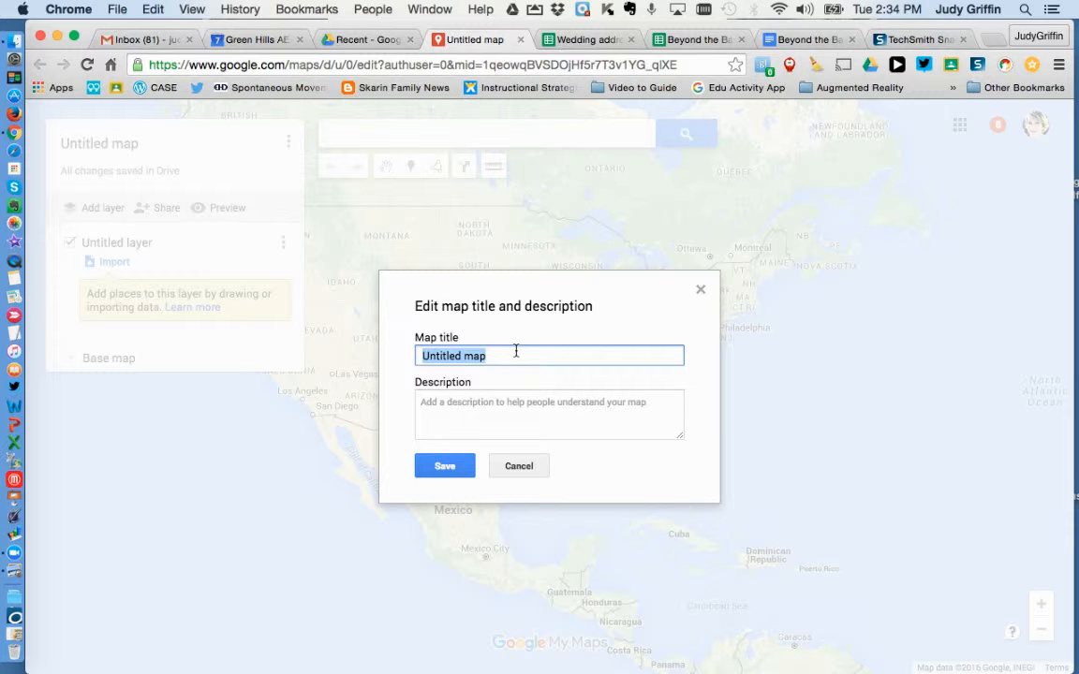
pyautogui.write('K')
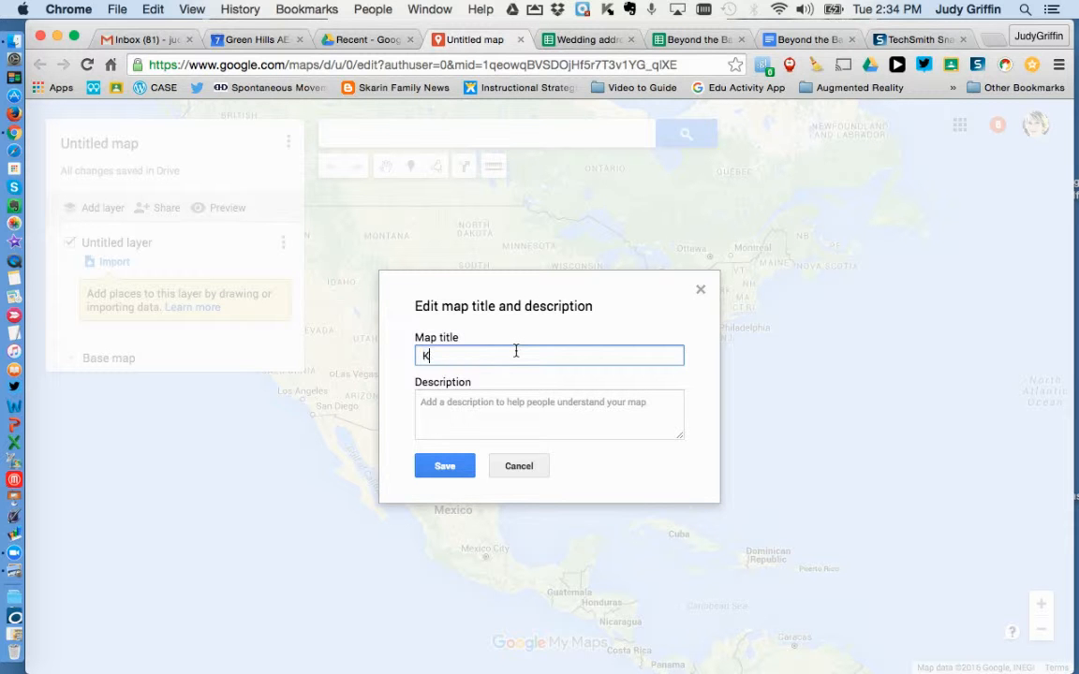
pyautogui.write("at's Wedding Guests")
pyautogui.click(448, 465)
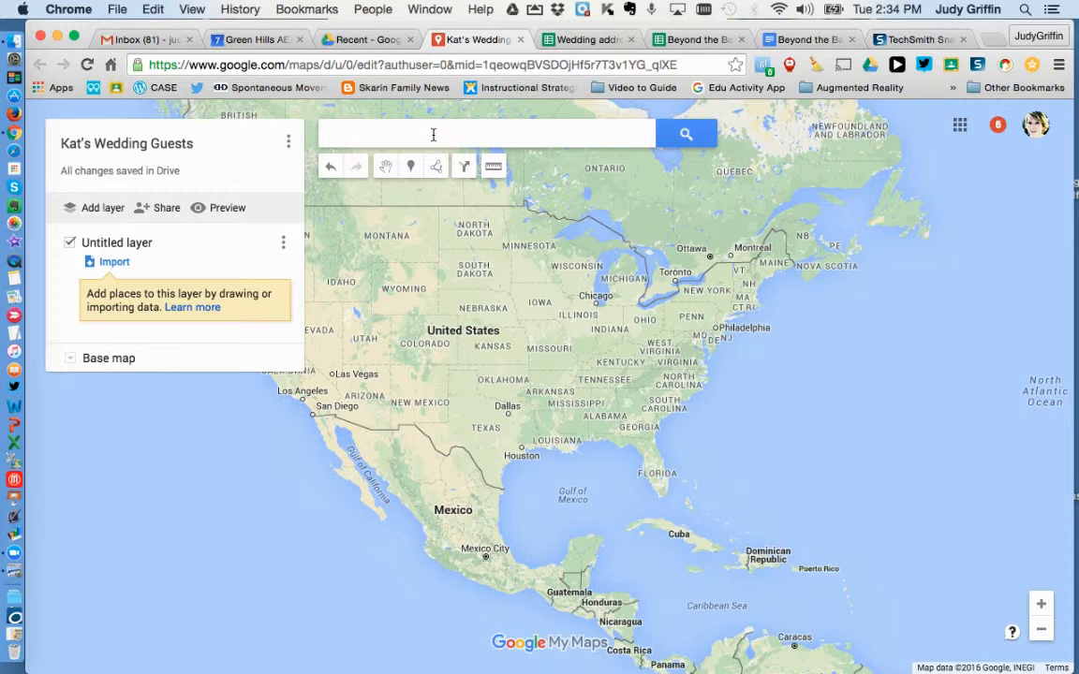
# Import the "Wedding address/invite list" spreadsheet from the recent Google Drive files into the untitled layer
pyautogui.click(114, 263)
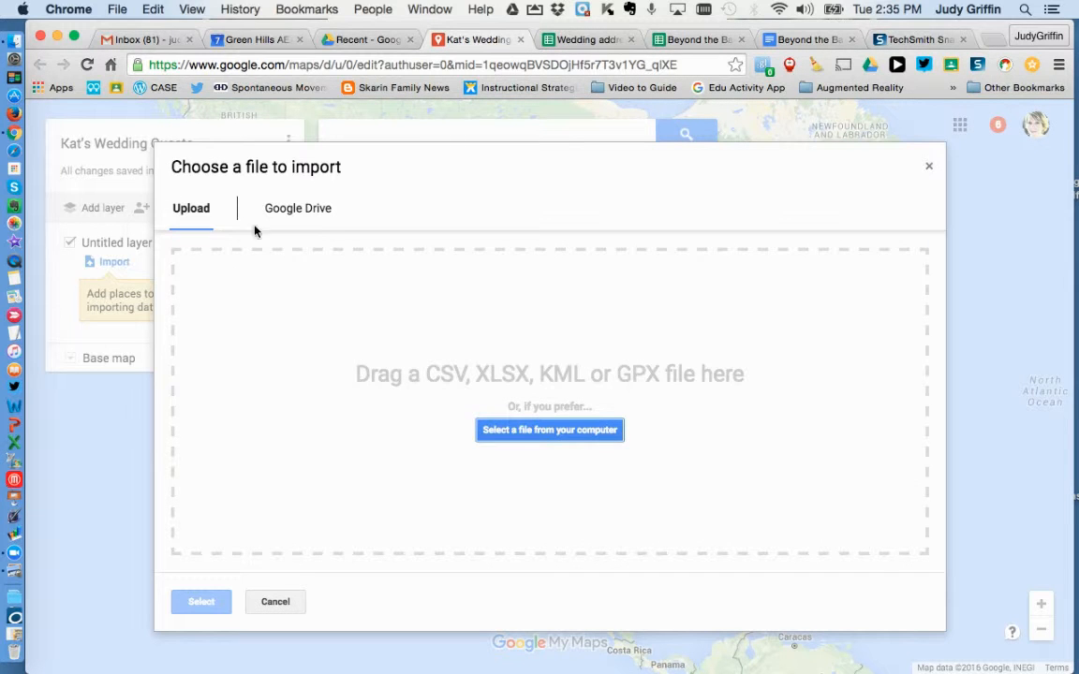
pyautogui.click(311, 209)
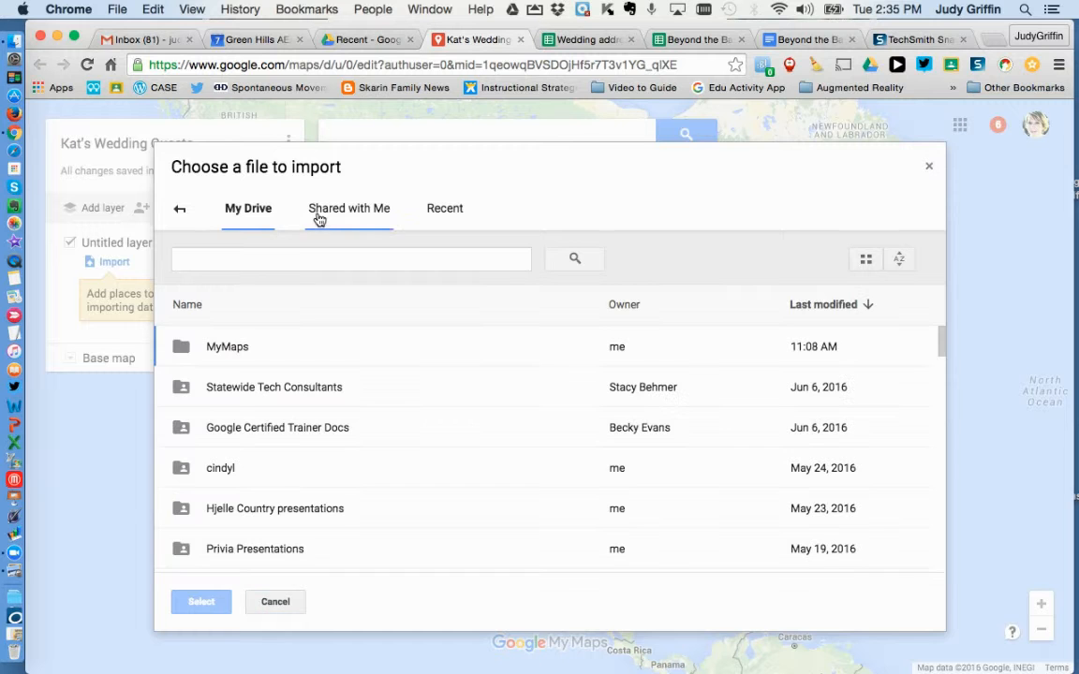
pyautogui.click(448, 212)
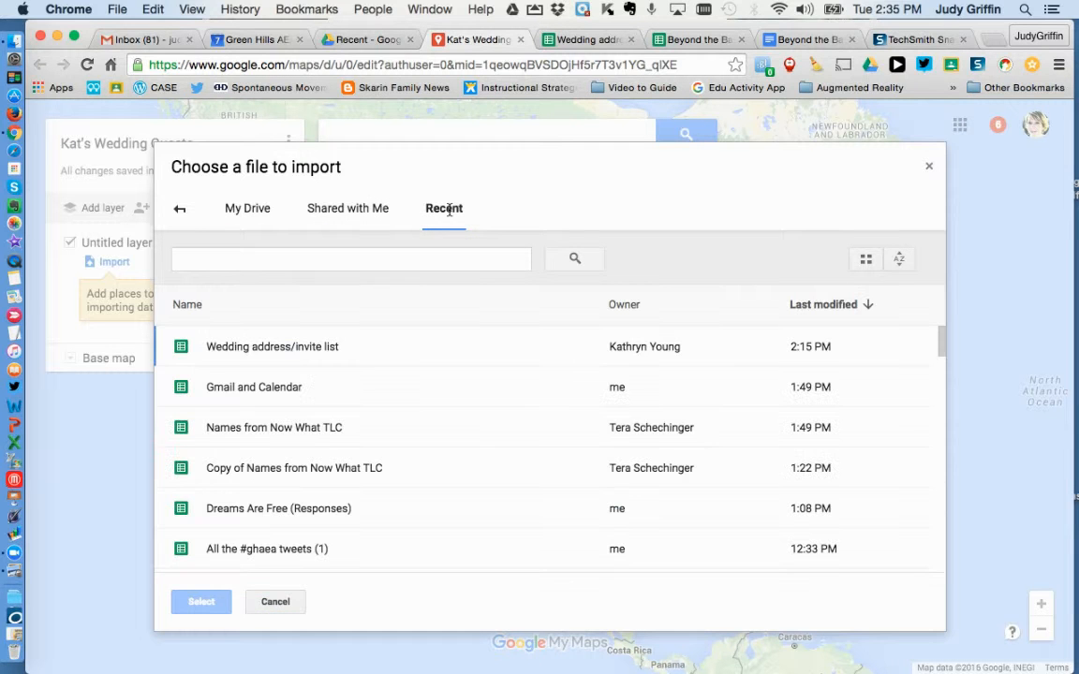
pyautogui.click(251, 351)
pyautogui.click(198, 605)
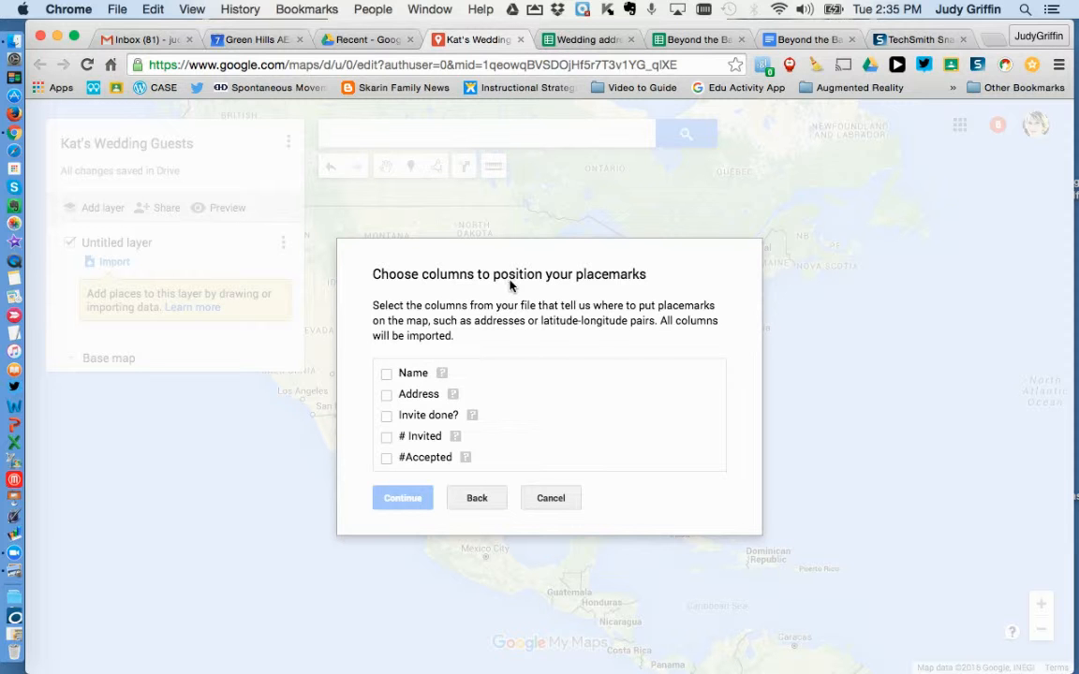
# Position the placemarks by the Address column, title them by the Name column, and dismiss the import error notice
pyautogui.click(386, 395)
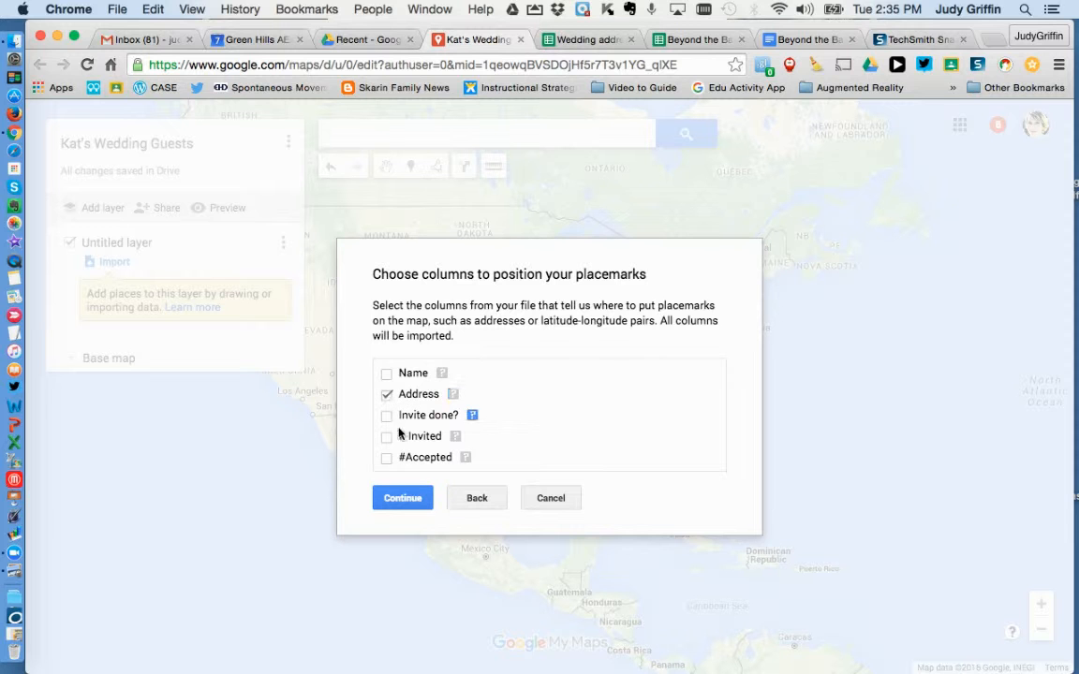
pyautogui.click(418, 503)
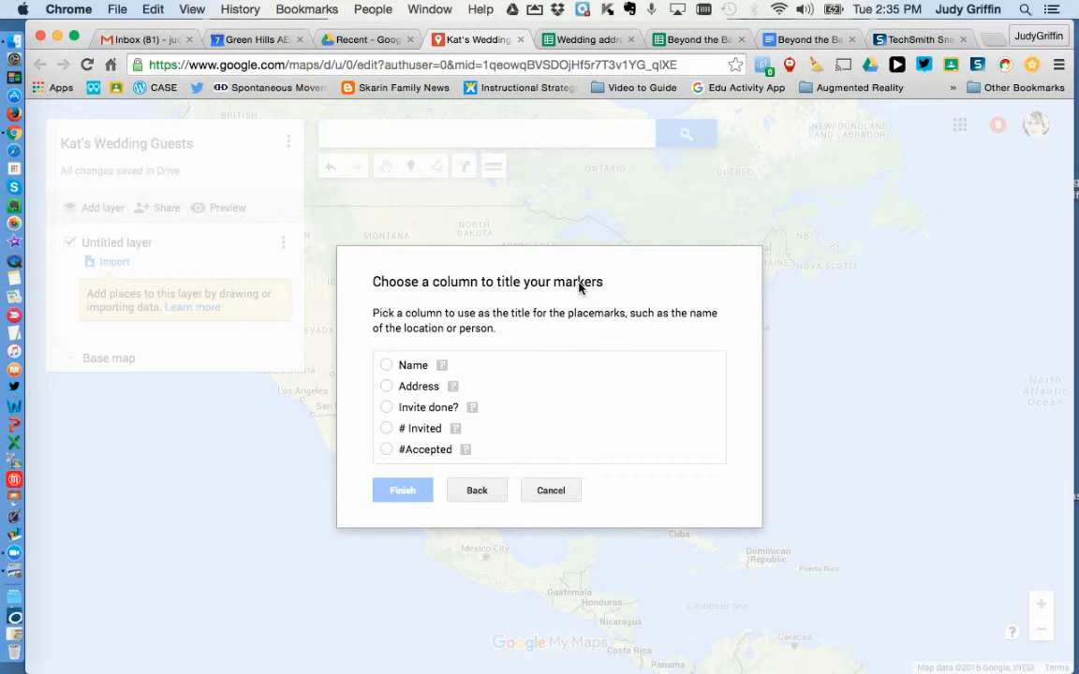
pyautogui.click(387, 367)
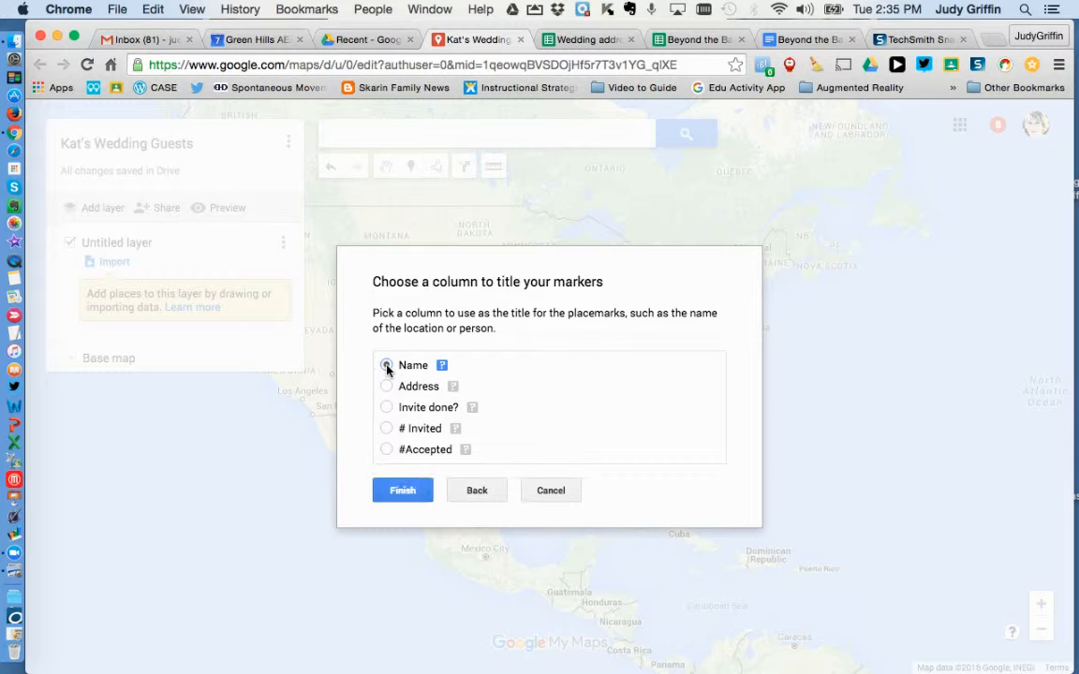
pyautogui.click(401, 491)
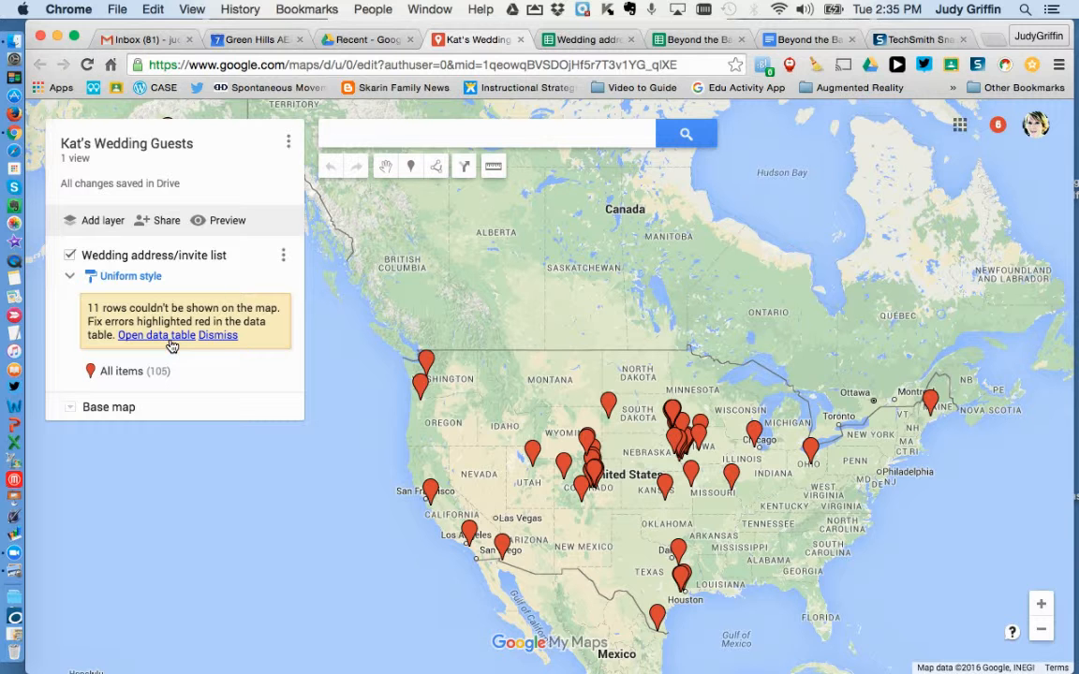
pyautogui.click(216, 335)
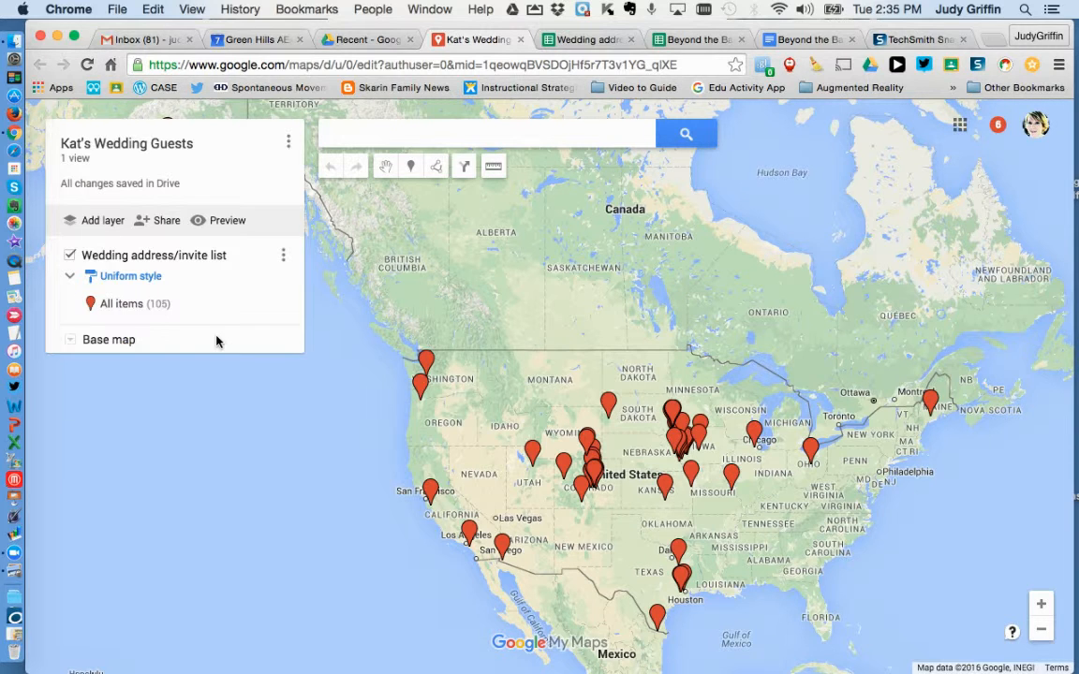
# Examine the spread of guest markers across North America and the details of the marker in Maine
pyautogui.moveTo(665, 319); pyautogui.dragTo(726, 331)
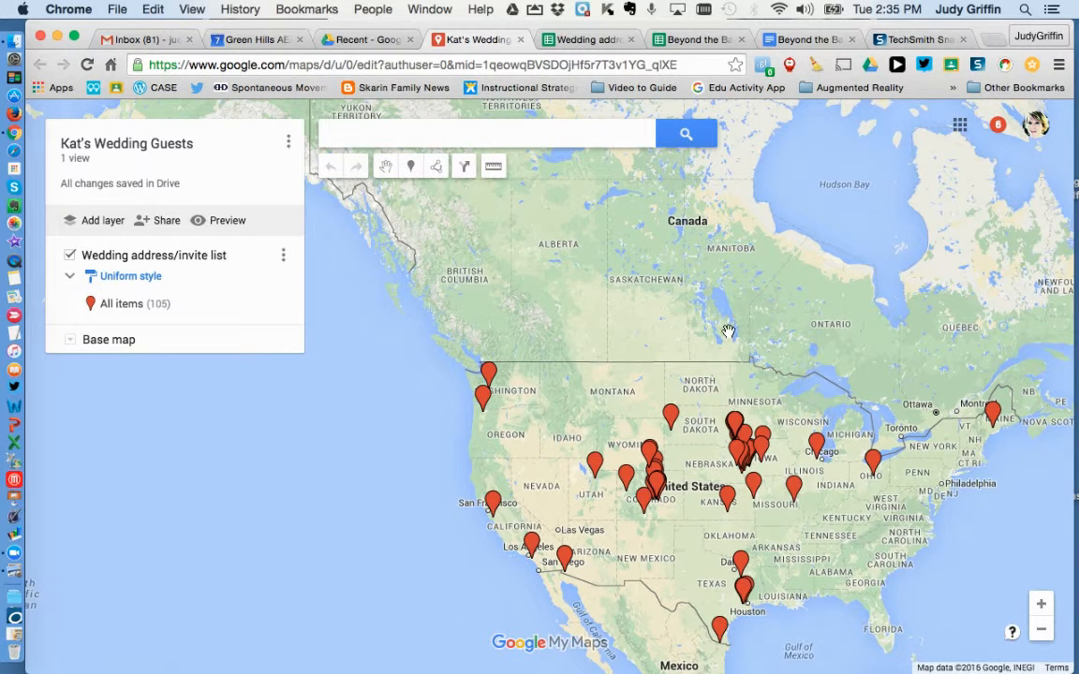
pyautogui.click(1041, 629)
pyautogui.moveTo(781, 475); pyautogui.dragTo(882, 466)
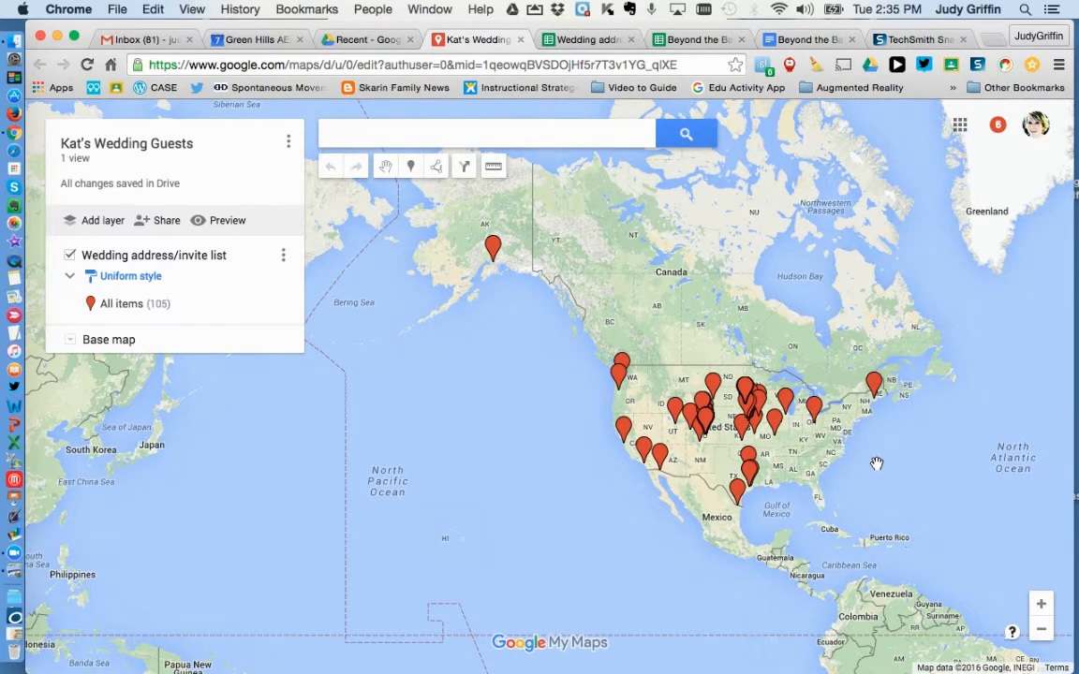
pyautogui.click(876, 384)
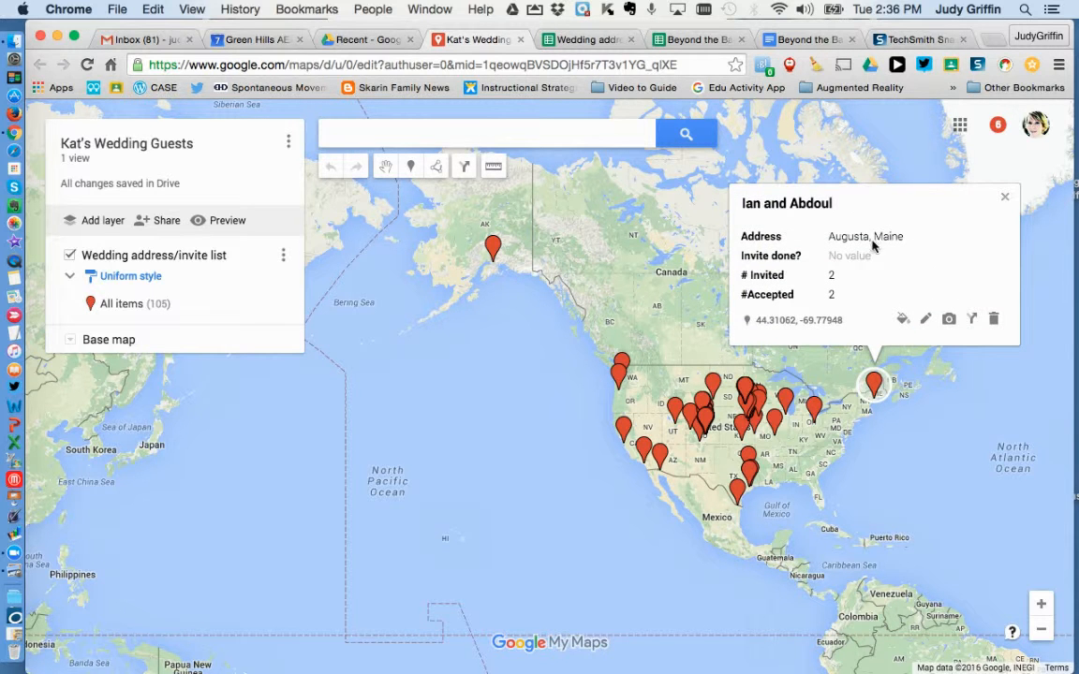
pyautogui.click(1006, 200)
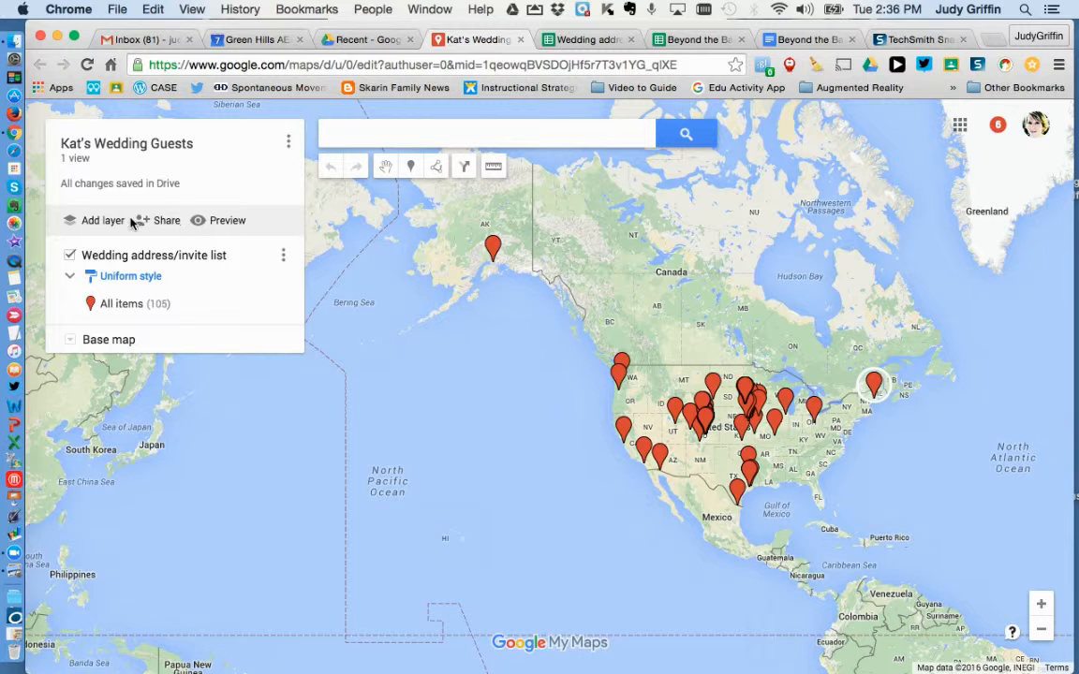
# Review the map's sharing settings and invitation options without inviting anyone
pyautogui.click(168, 222)
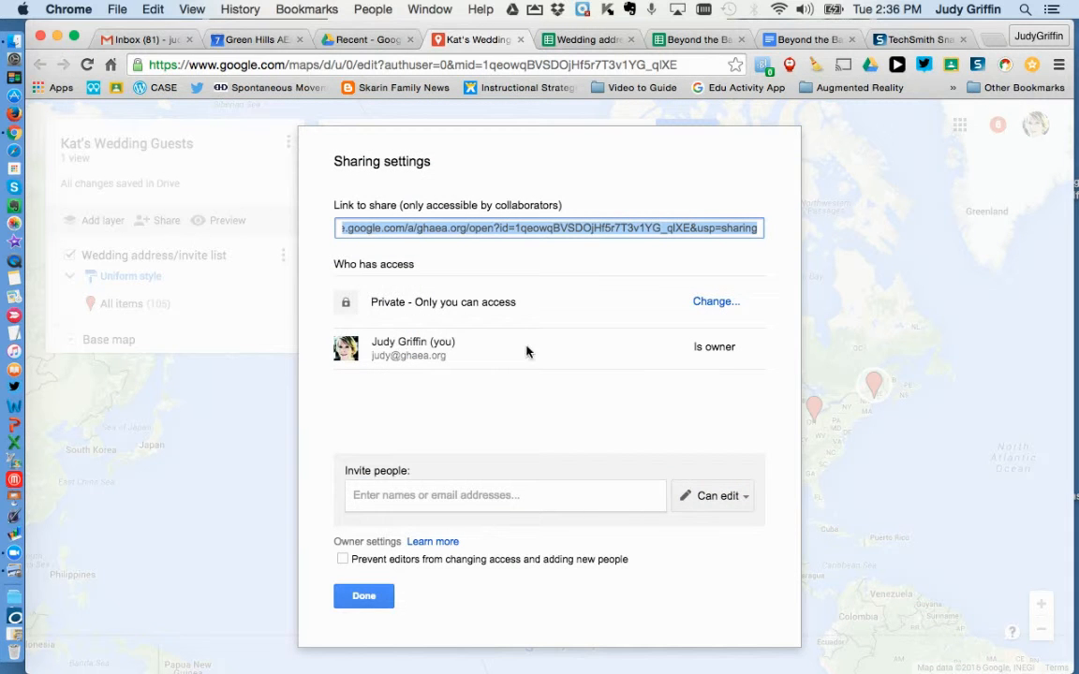
pyautogui.click(488, 493)
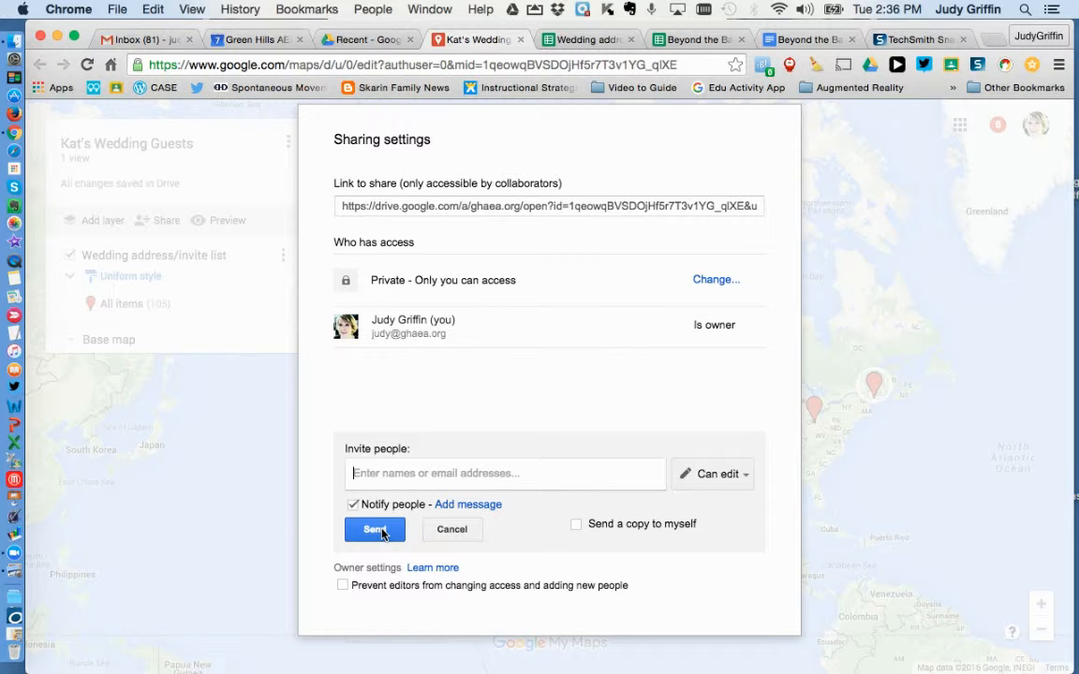
pyautogui.click(459, 530)
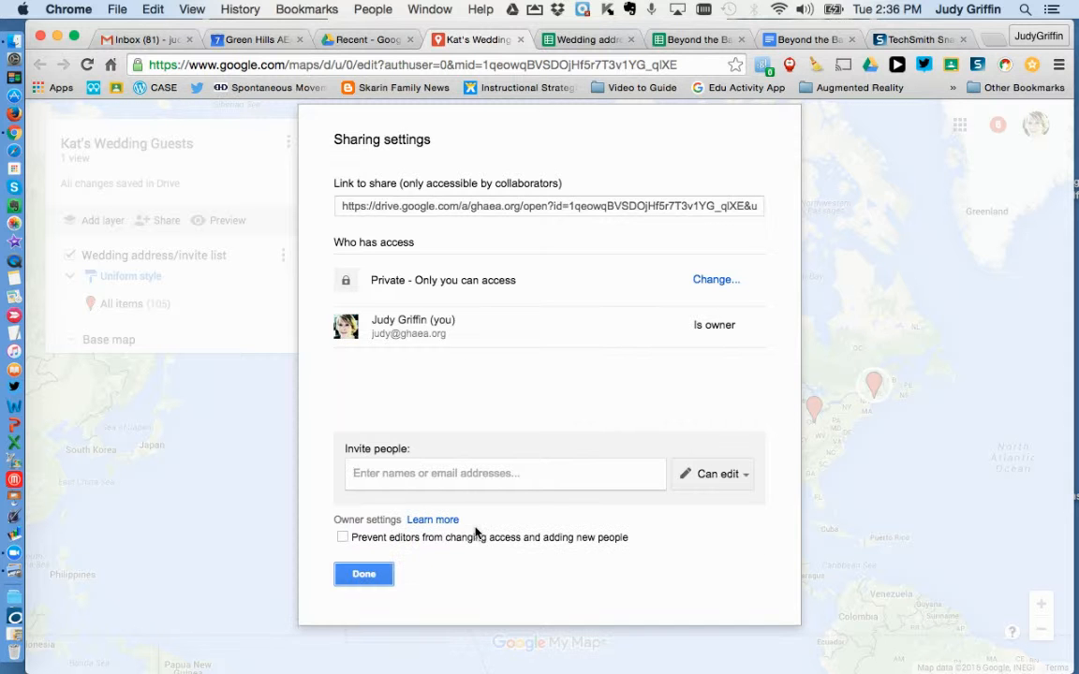
pyautogui.click(365, 571)
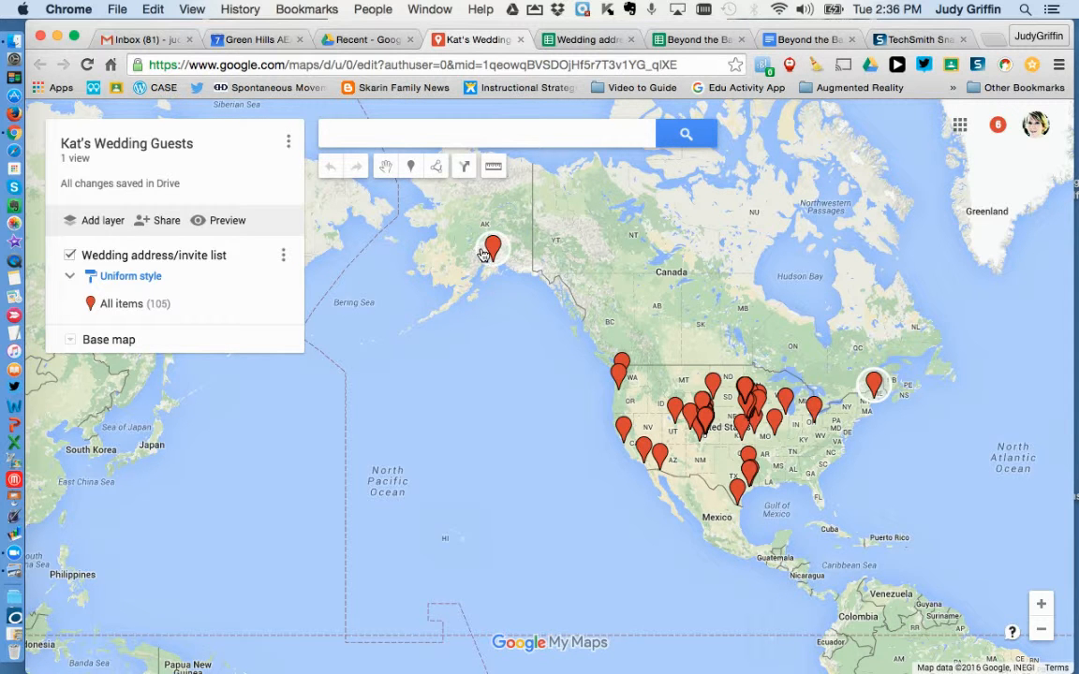
# Add a second layer to the map and name it "Son's wedding guests"
pyautogui.click(87, 221)
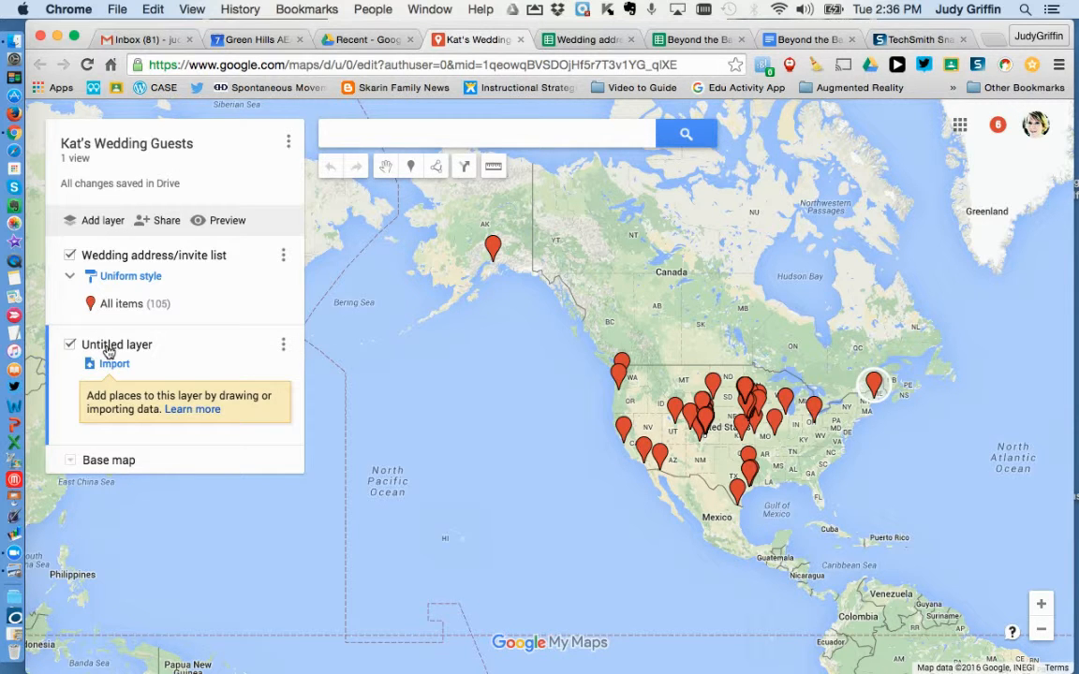
pyautogui.click(109, 345)
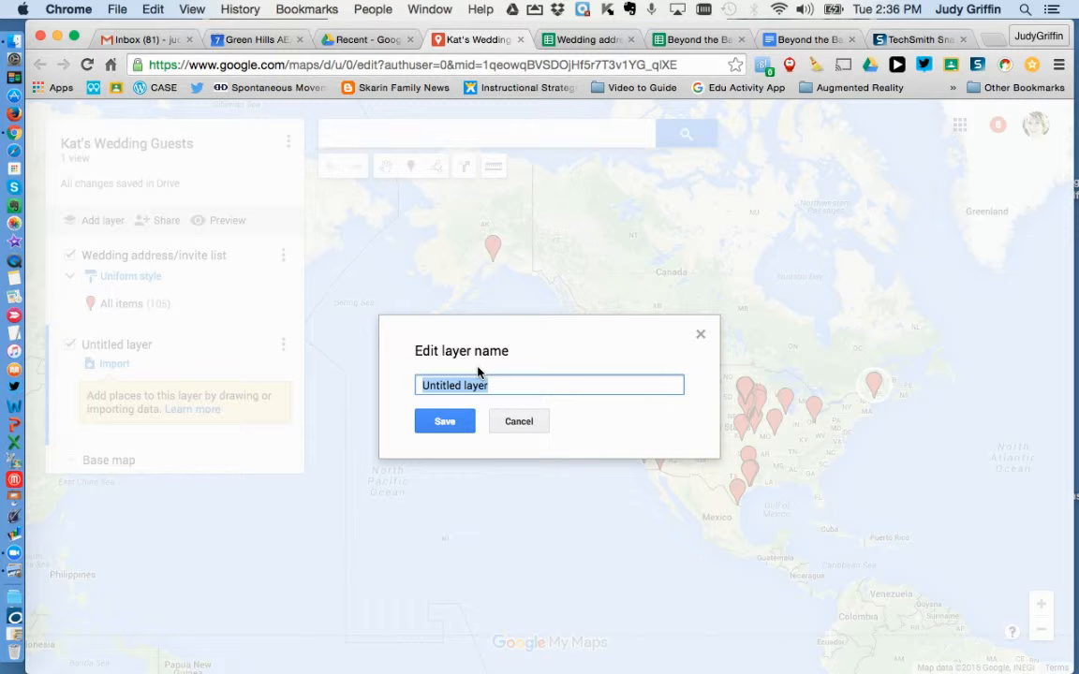
pyautogui.write("Son's wedding guests")
pyautogui.click(444, 421)
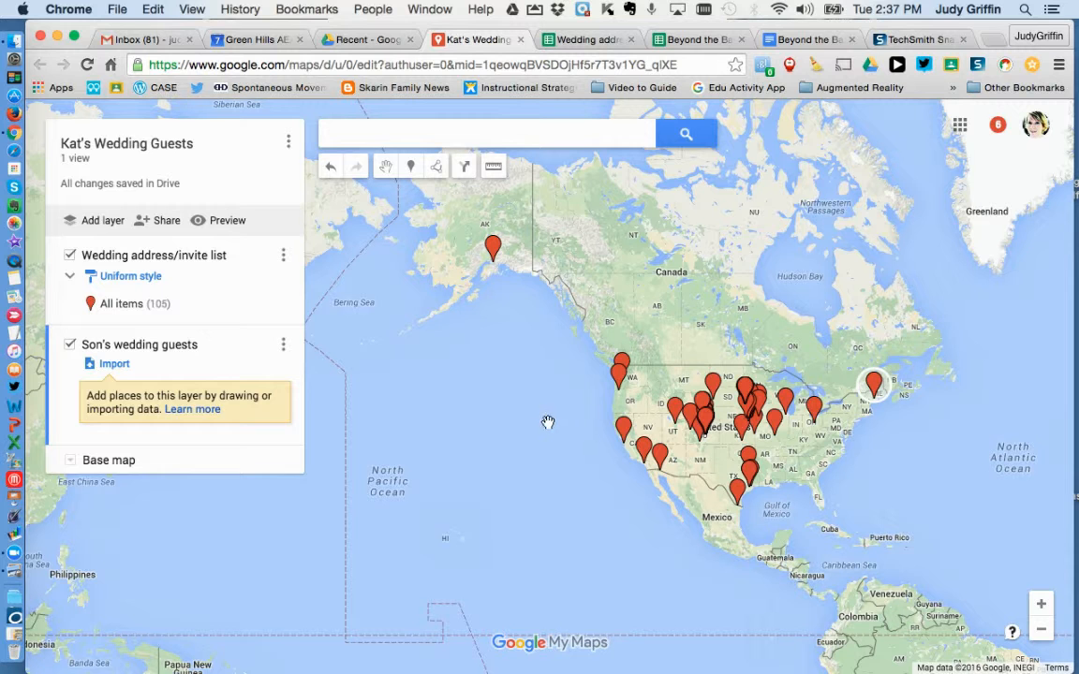
# Try out several base map styles, including satellite imagery, and set the base map to the green style with shaded terrain relief
pyautogui.click(71, 462)
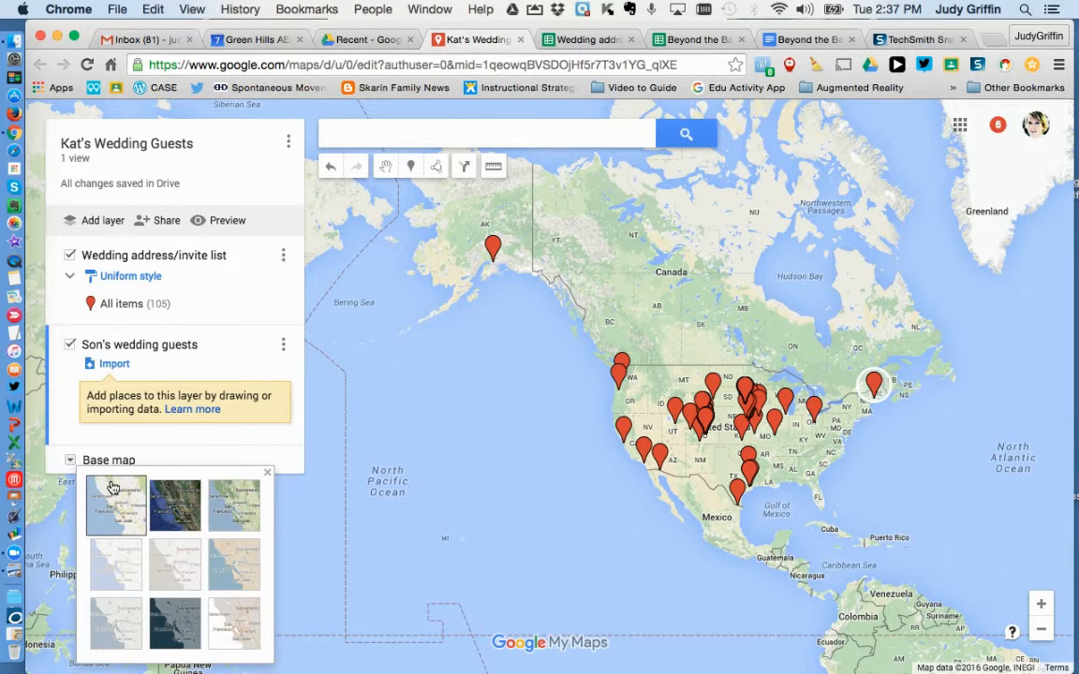
pyautogui.click(176, 506)
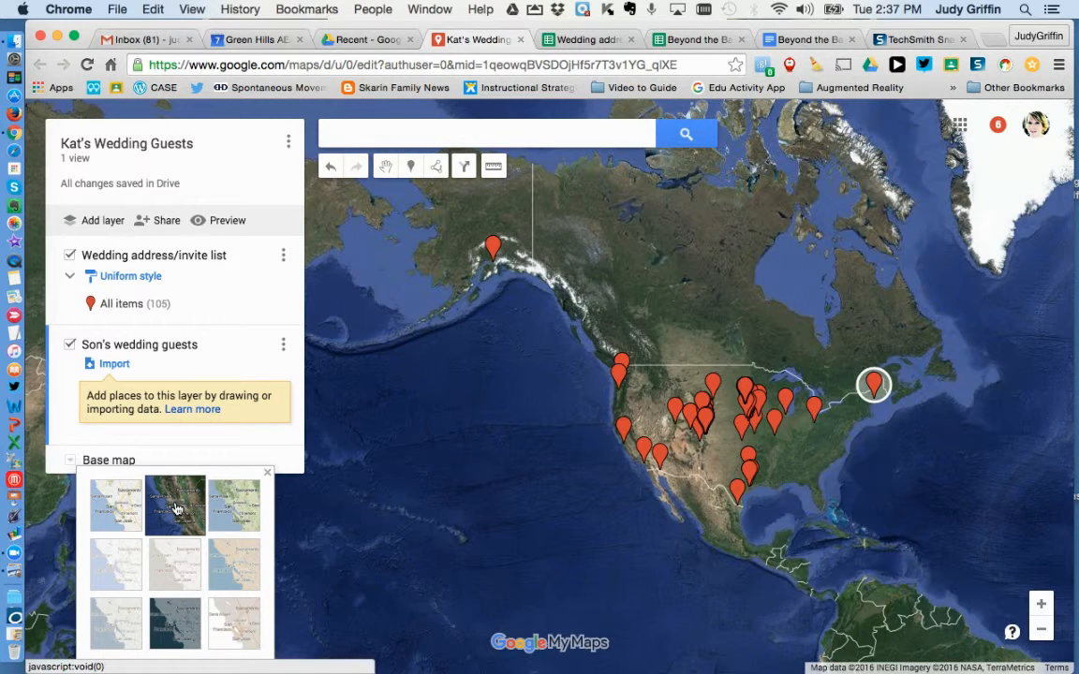
pyautogui.click(177, 567)
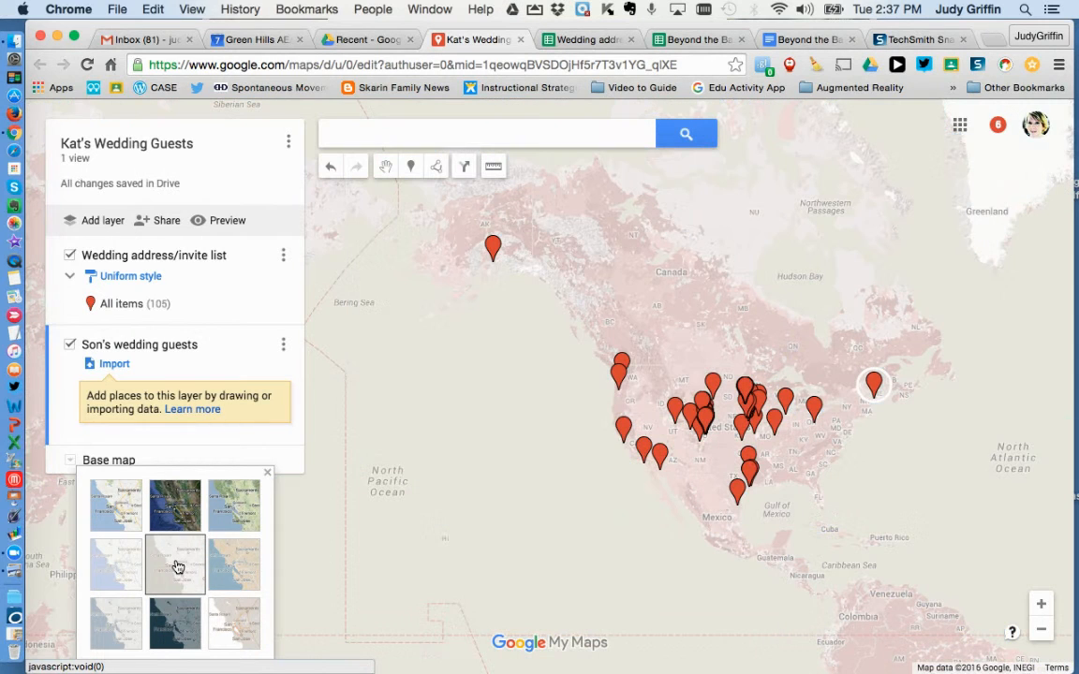
pyautogui.click(243, 568)
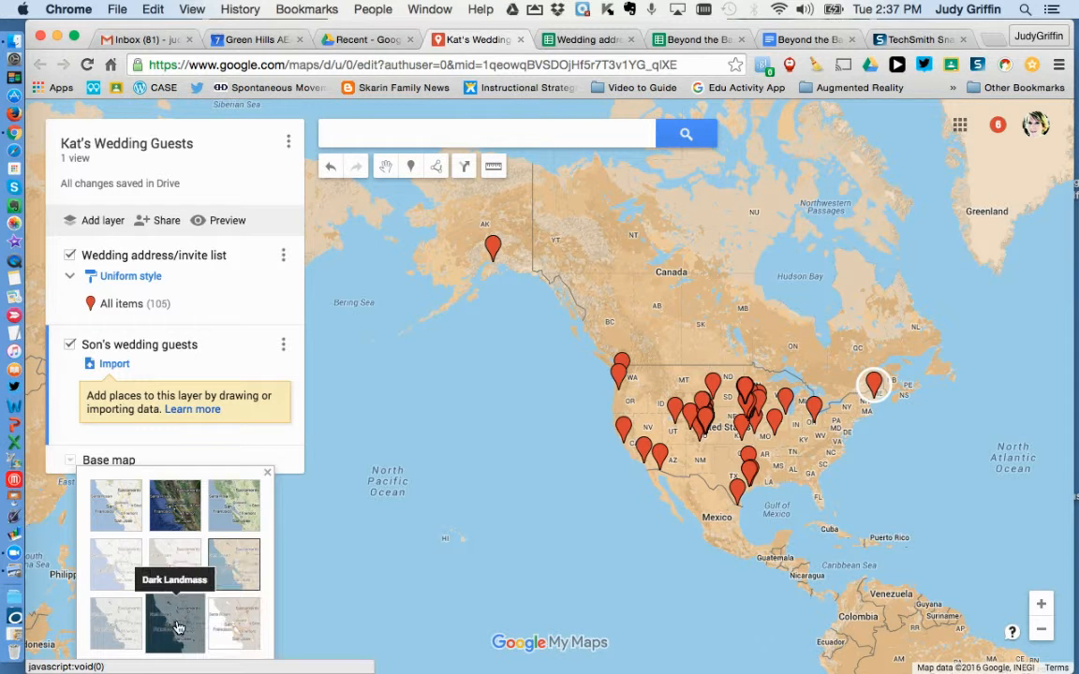
pyautogui.click(135, 620)
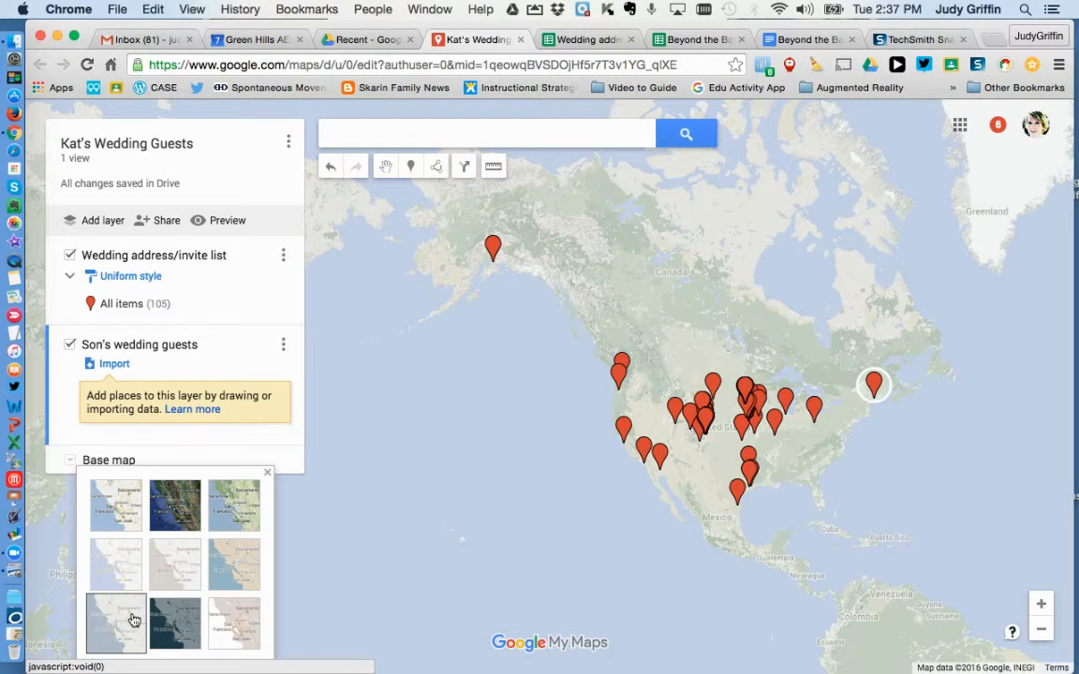
pyautogui.click(124, 506)
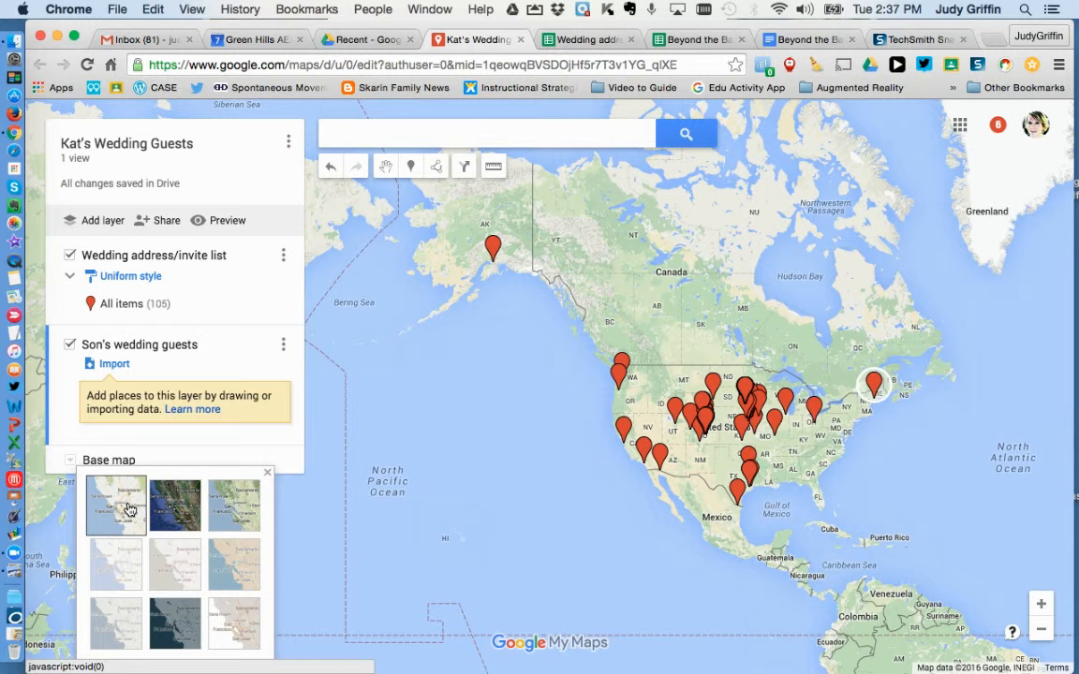
pyautogui.click(242, 494)
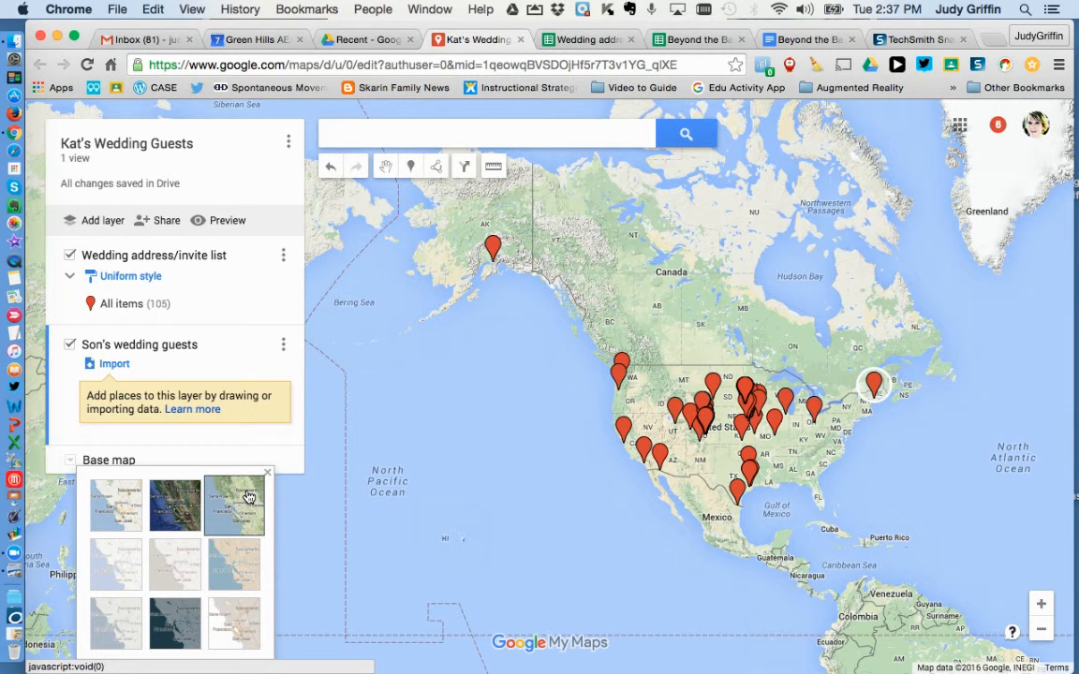